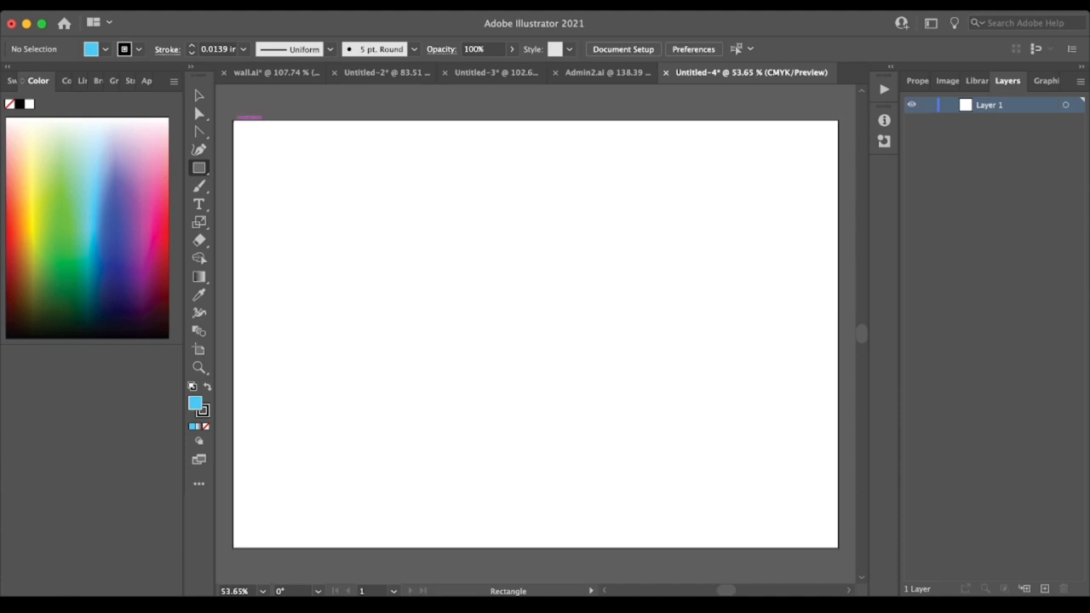
- Draw a blue rectangle covering the whole artboard, then resize a second one into a middle horizontal band
mouse_move(234, 121)
left_mouse_down()
mouse_move(349, 194)
mouse_move(571, 550)
left_mouse_up()
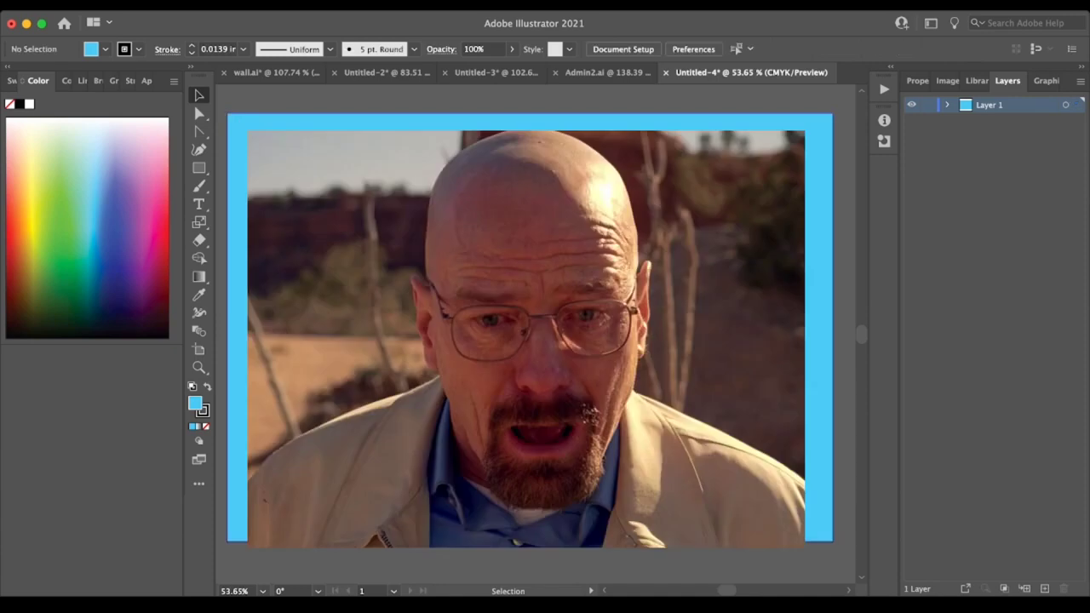
left_click(235, 391)
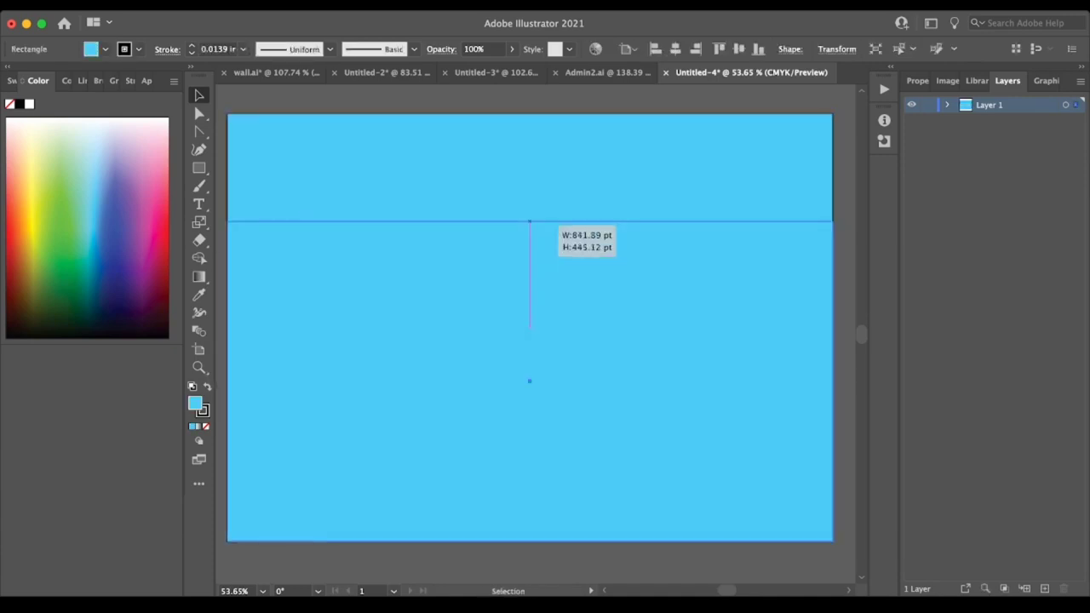
left_click_drag(554, 324, 553, 283)
left_click_drag(530, 334, 530, 324)
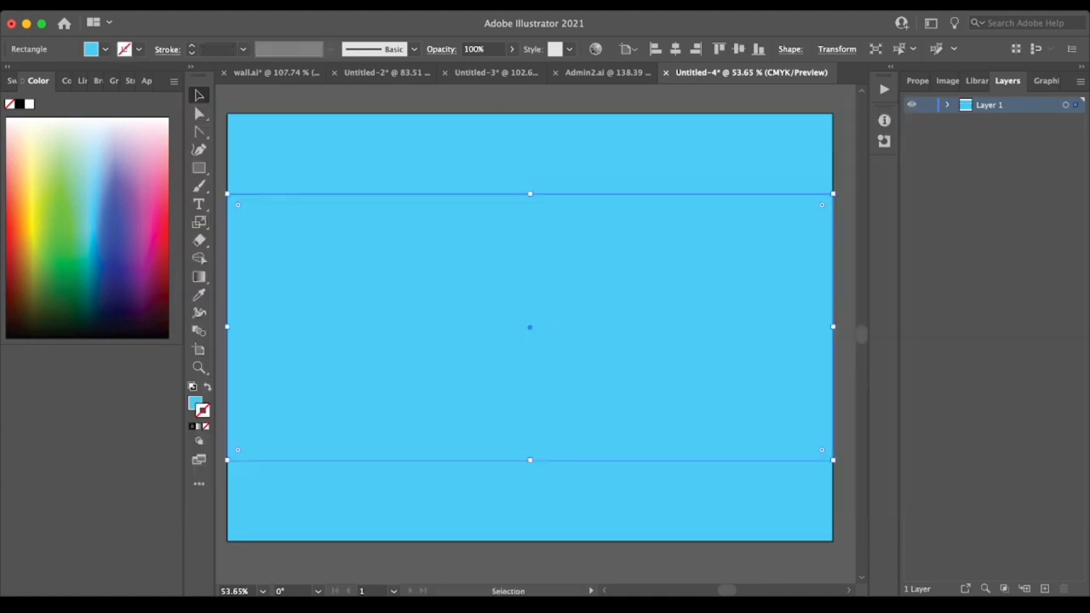
key("ctrl+shift+a")
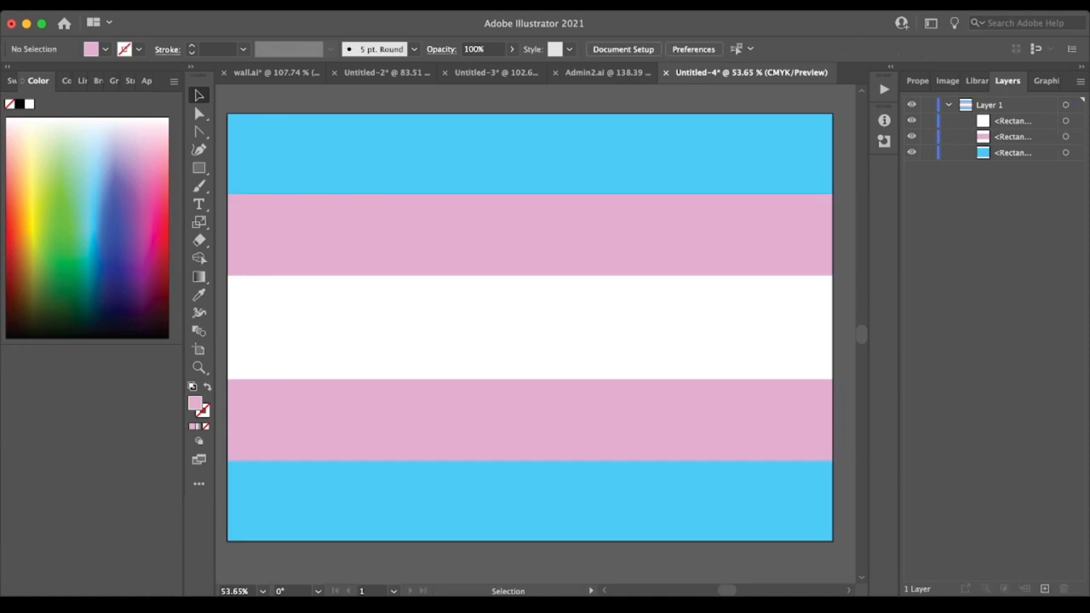